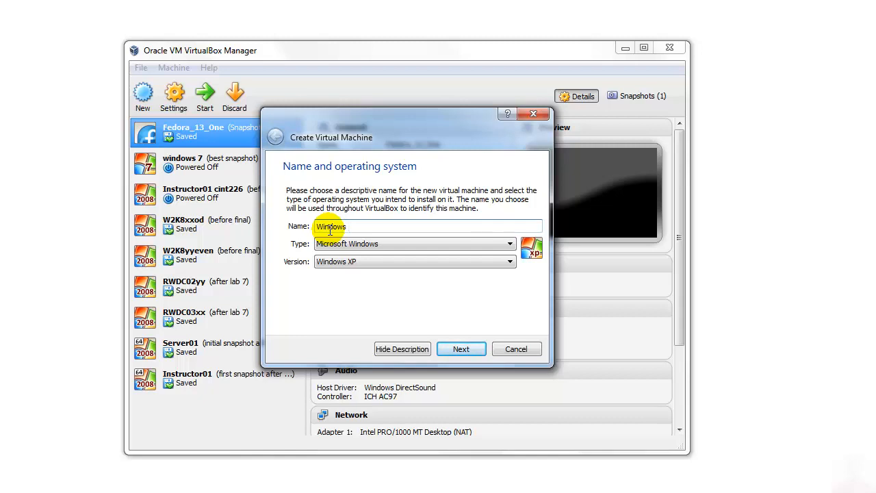
# - Name the new virtual machine Windows Server and set its version to Windows 2008 (64 bit)
pyautogui.write('Server')
pyautogui.click(347, 262)
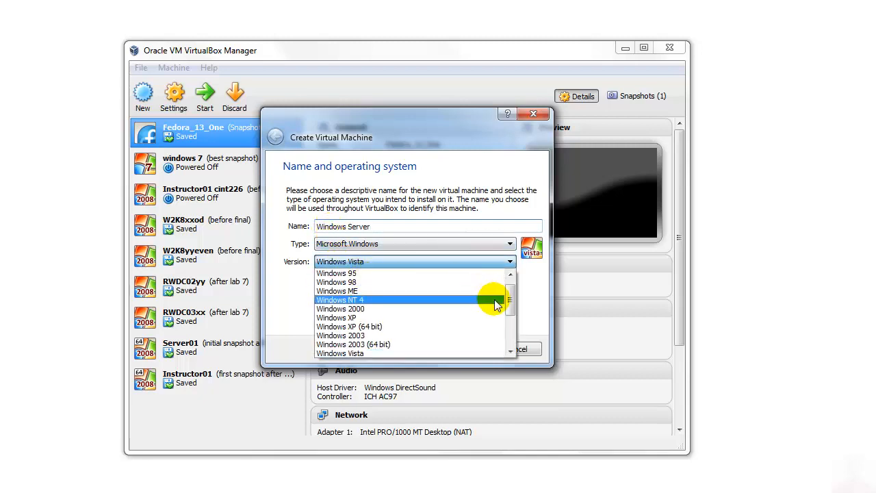
pyautogui.moveTo(510, 295); pyautogui.dragTo(510, 323)
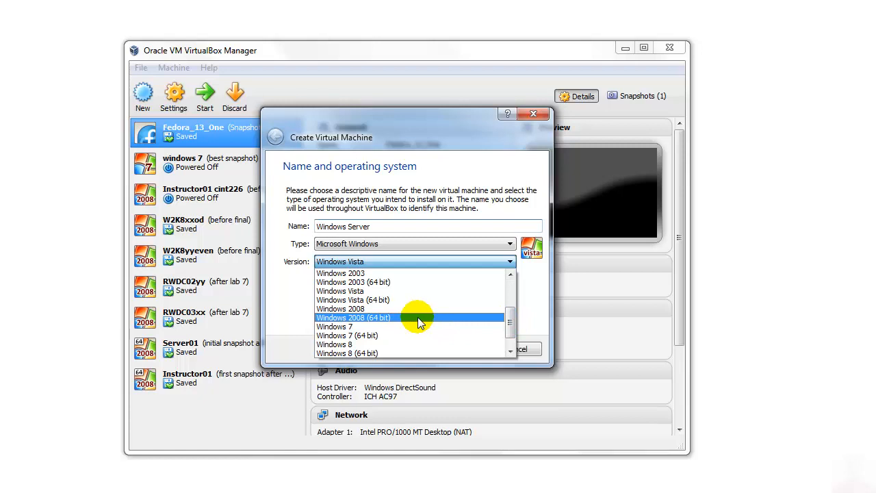
pyautogui.click(417, 317)
pyautogui.click(453, 349)
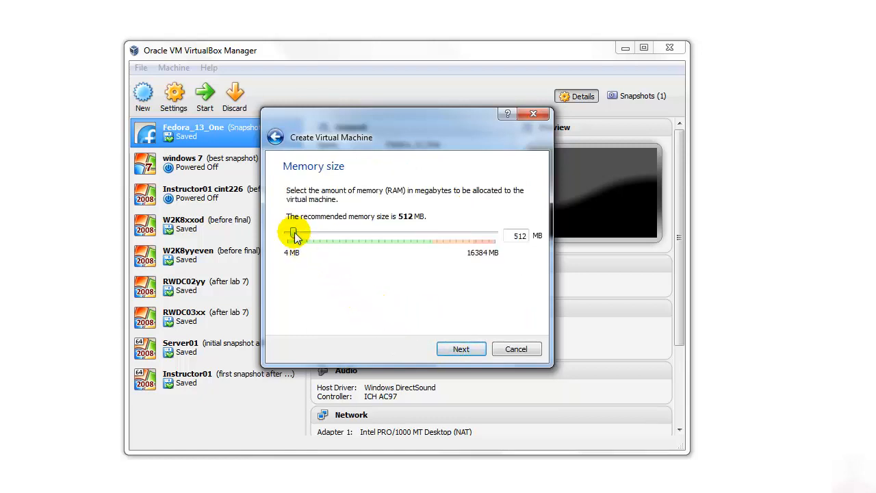
# - Allocate 4096 MB of memory to the virtual machine and choose to create a virtual hard drive now
pyautogui.moveTo(293, 232); pyautogui.dragTo(340, 252)
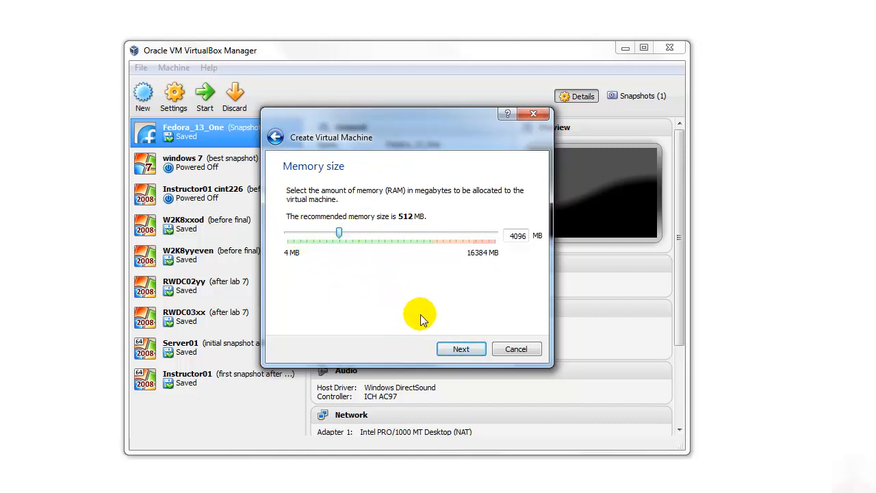
pyautogui.click(459, 349)
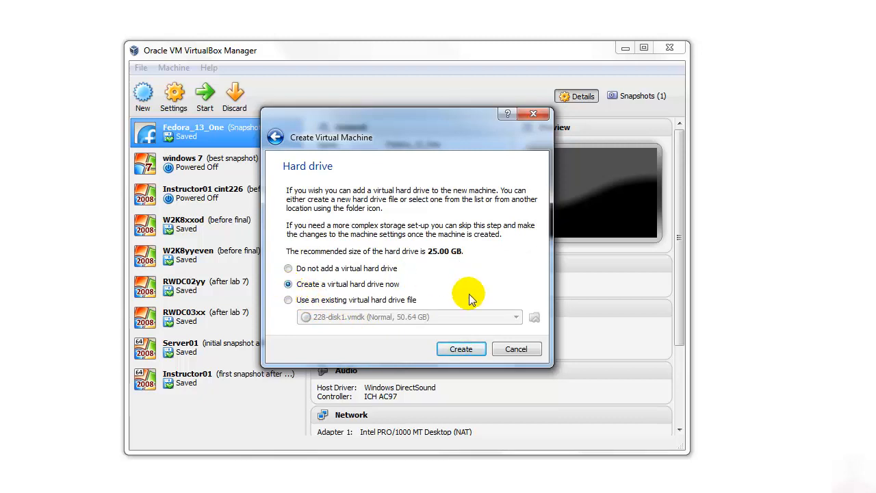
pyautogui.click(464, 350)
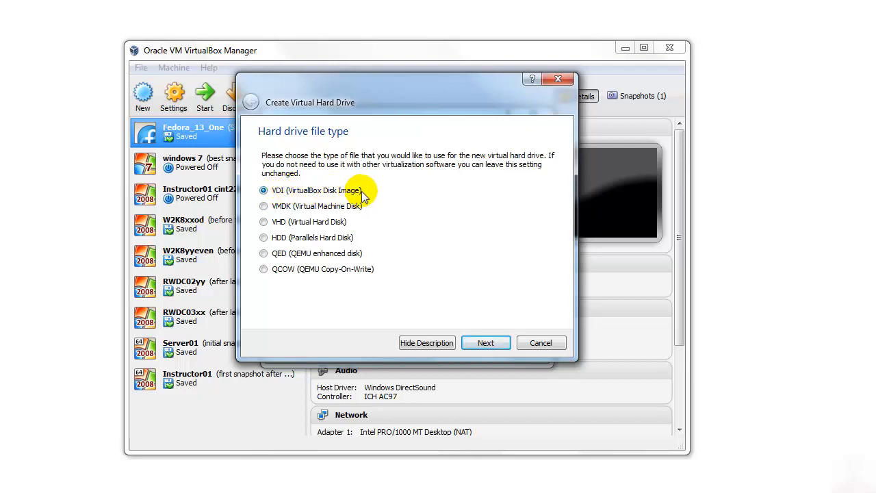
# - Create the virtual hard drive as a dynamically allocated VDI named Windows Server with a size of 25.00 GB
pyautogui.click(487, 343)
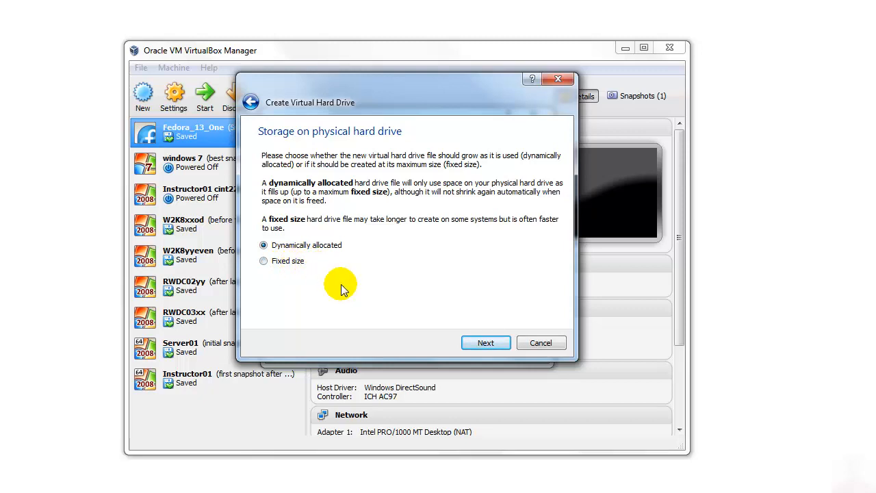
pyautogui.click(483, 342)
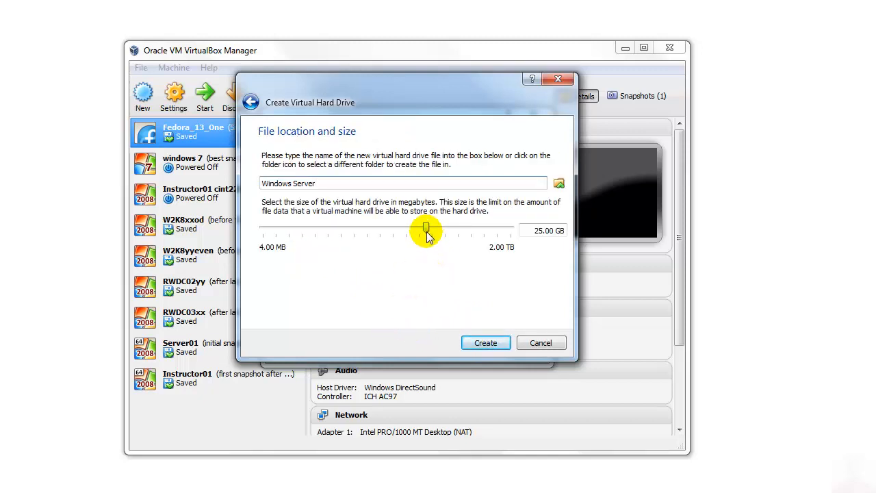
pyautogui.moveTo(425, 231)
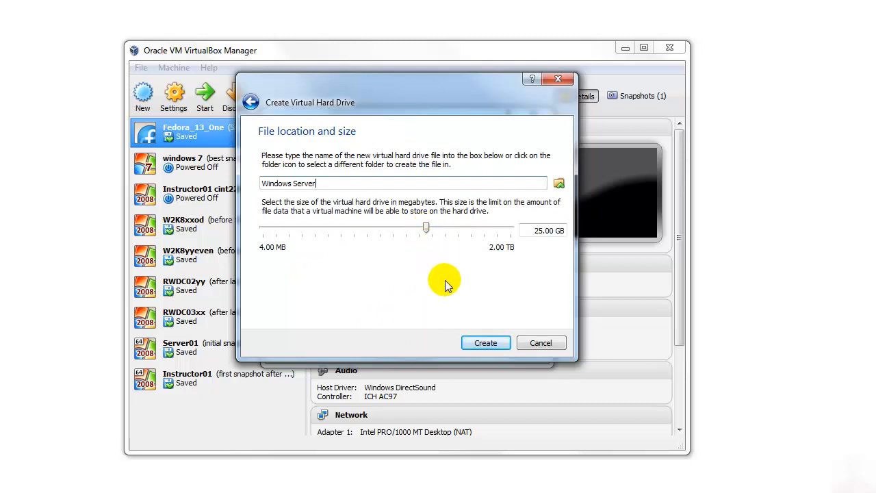
pyautogui.click(485, 343)
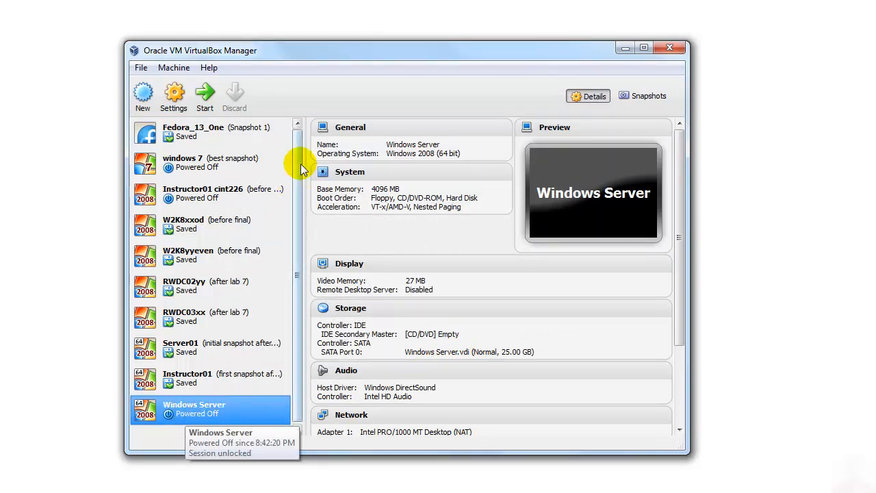
# - Attach en_windows_server_2008_r2_with_sp1_x64_dvd_617601.iso to the empty IDE CD/DVD drive in the Windows Server machine's storage settings
pyautogui.click(174, 96)
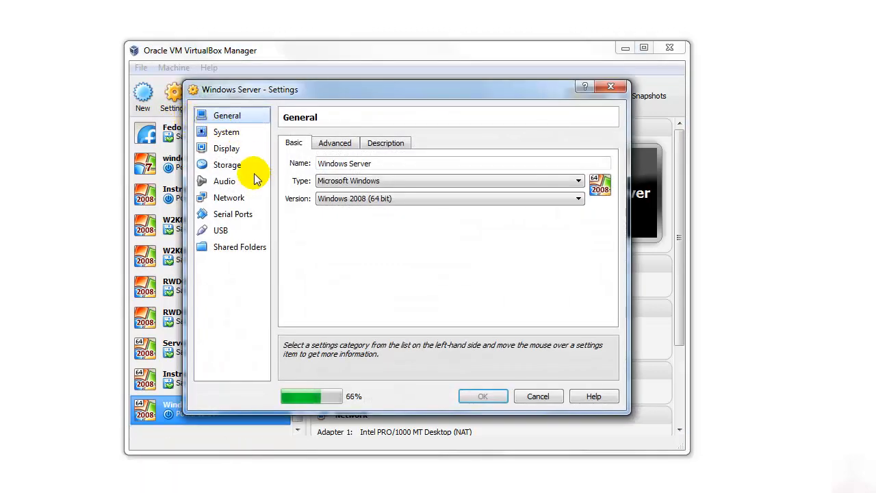
pyautogui.click(227, 165)
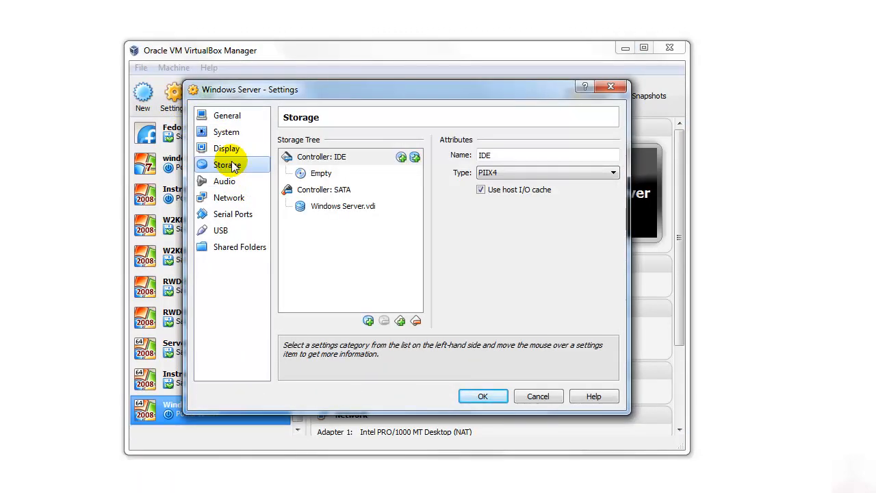
pyautogui.click(323, 174)
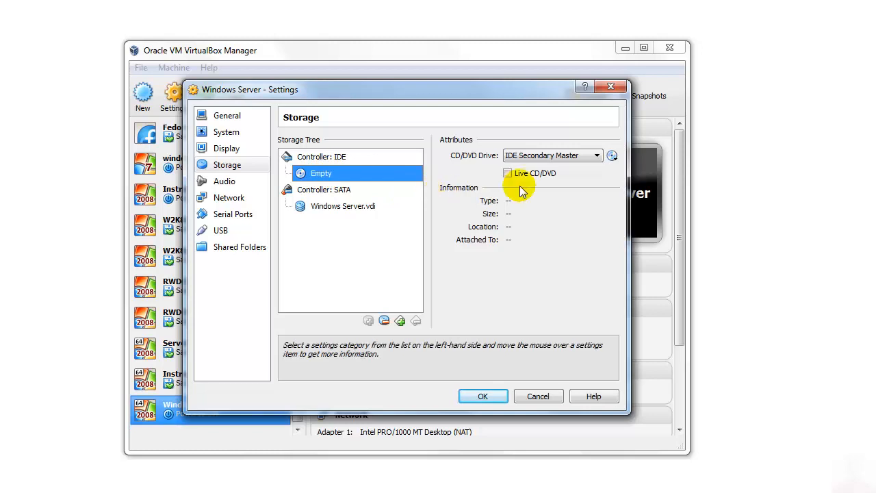
pyautogui.click(612, 157)
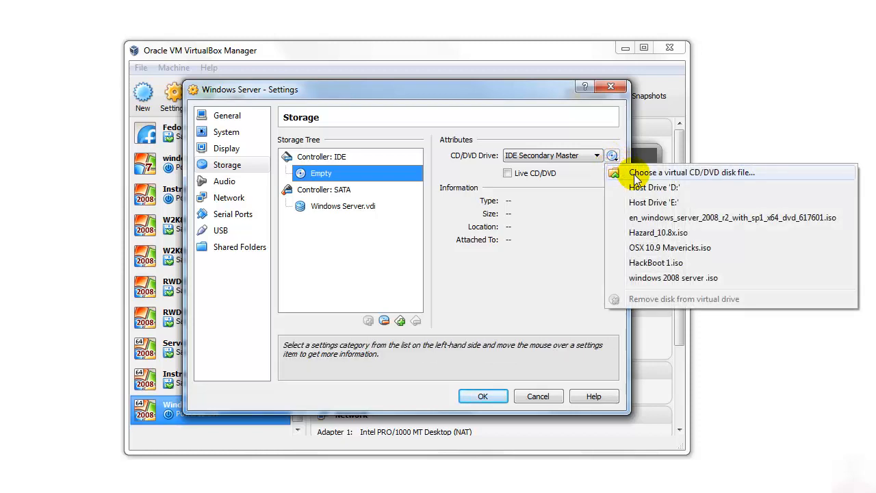
pyautogui.click(635, 177)
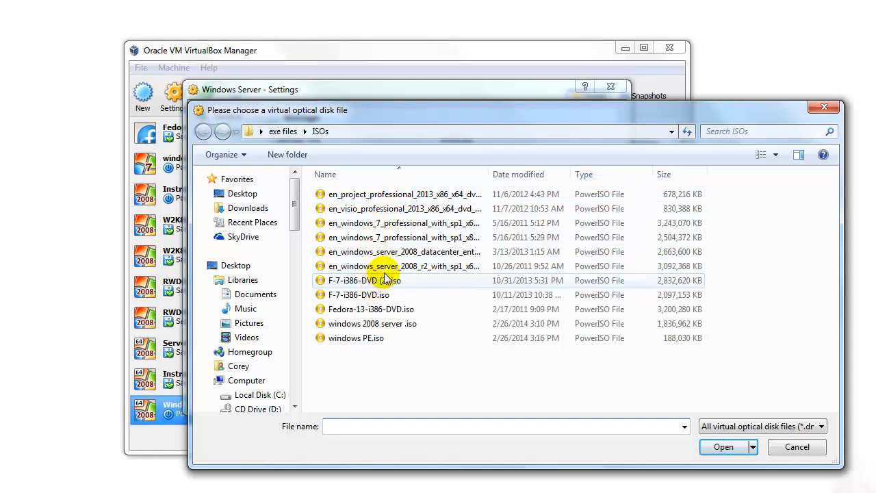
pyautogui.click(404, 268)
pyautogui.doubleClick(403, 267)
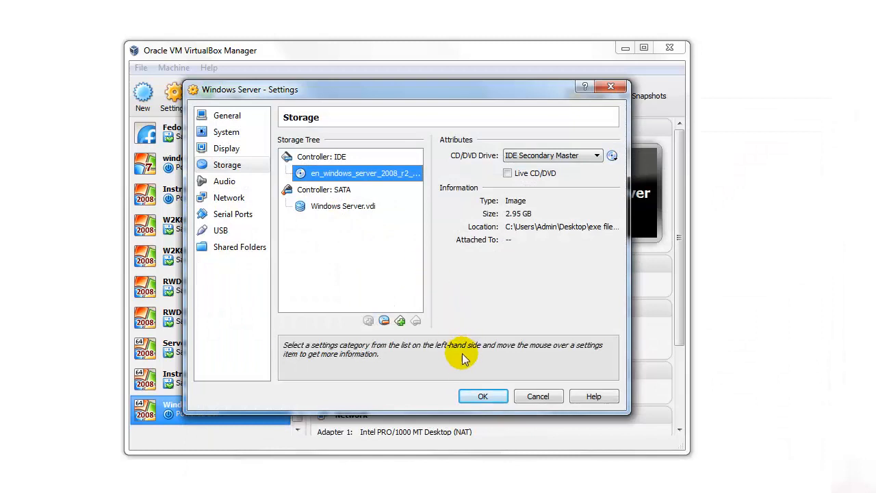
pyautogui.click(477, 395)
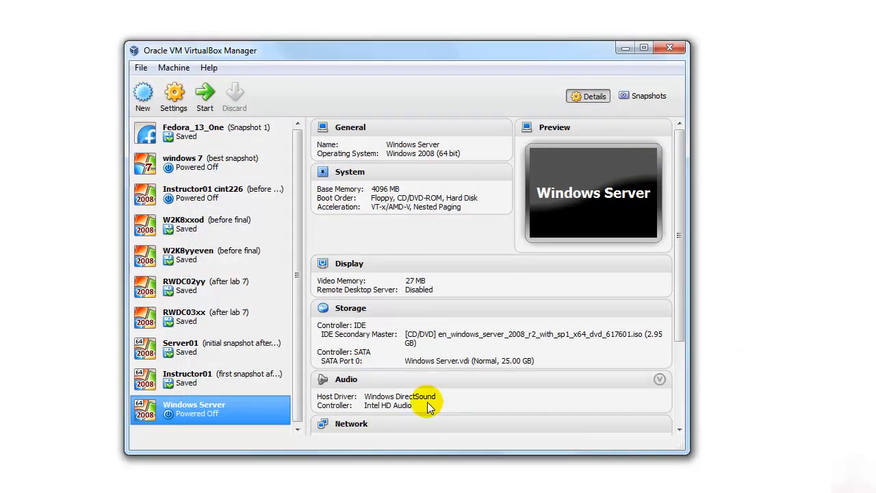
# - Start the Windows Server machine and begin the Windows installation with English language, English (United States) format and US keyboard
pyautogui.doubleClick(223, 413)
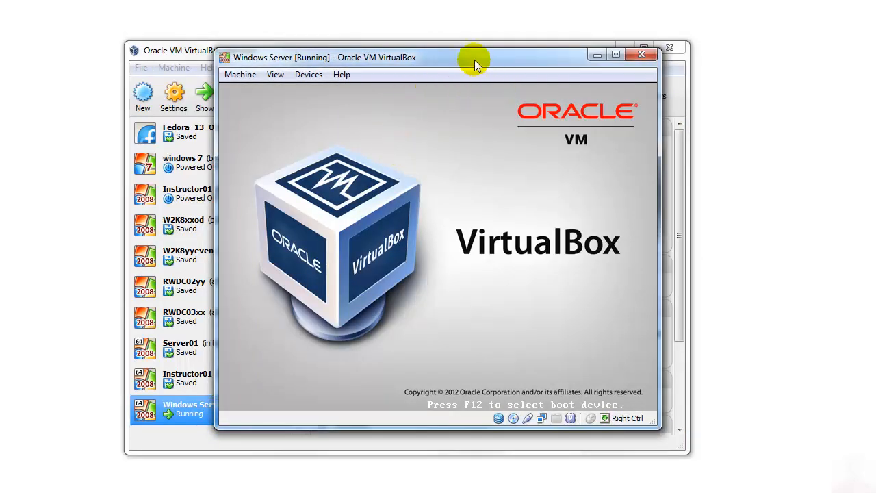
pyautogui.moveTo(474, 59); pyautogui.dragTo(372, 49)
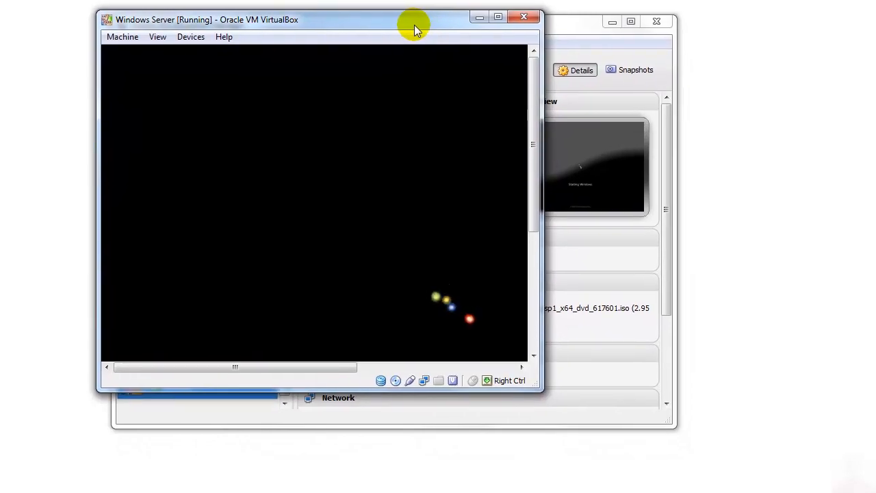
pyautogui.moveTo(414, 25); pyautogui.dragTo(460, 59)
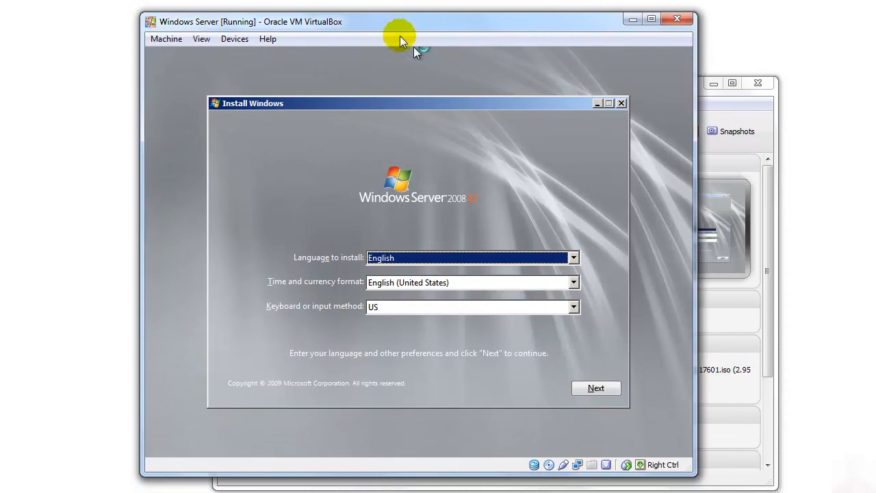
pyautogui.click(596, 390)
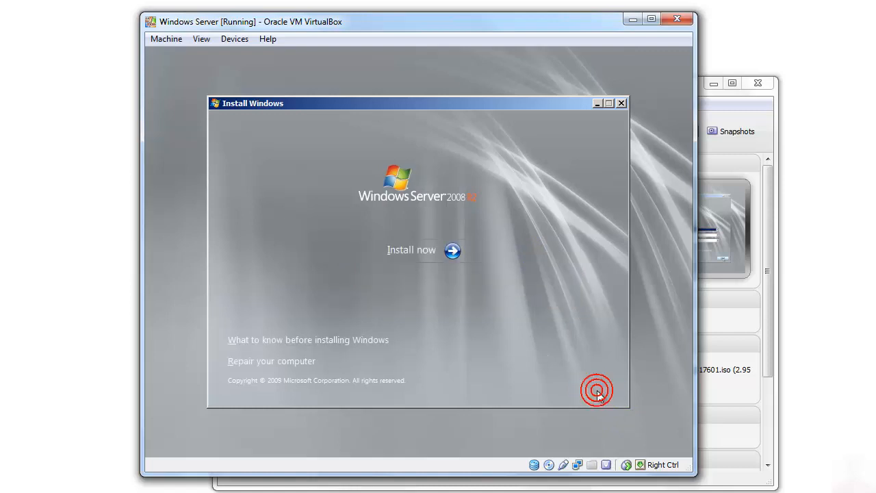
pyautogui.click(425, 263)
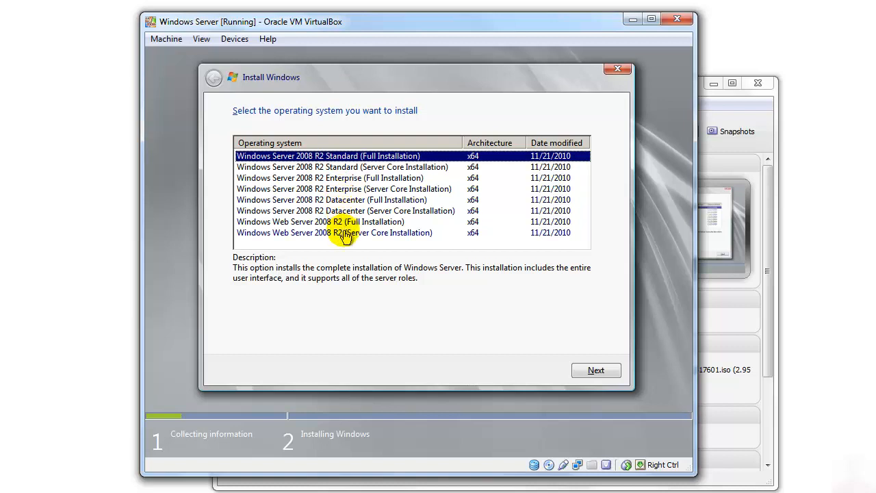
# - Choose Windows Server 2008 R2 Standard (Full Installation) as the operating system and accept the license terms
pyautogui.click(385, 169)
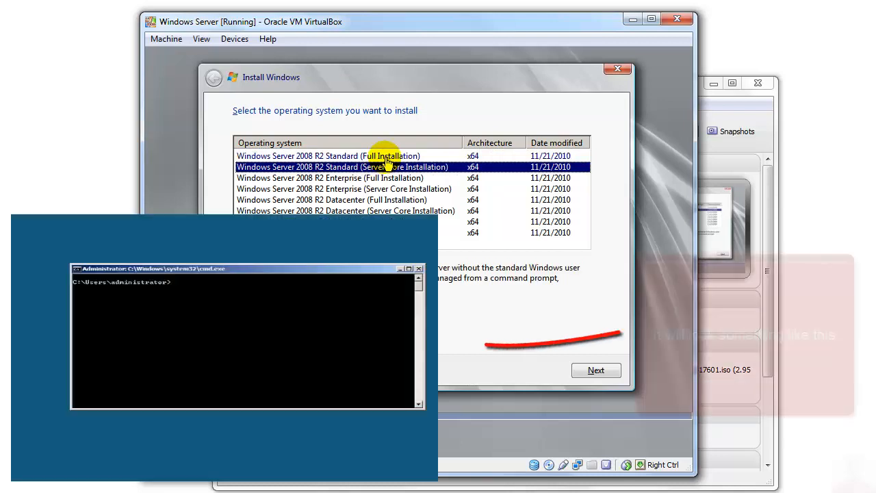
pyautogui.click(386, 156)
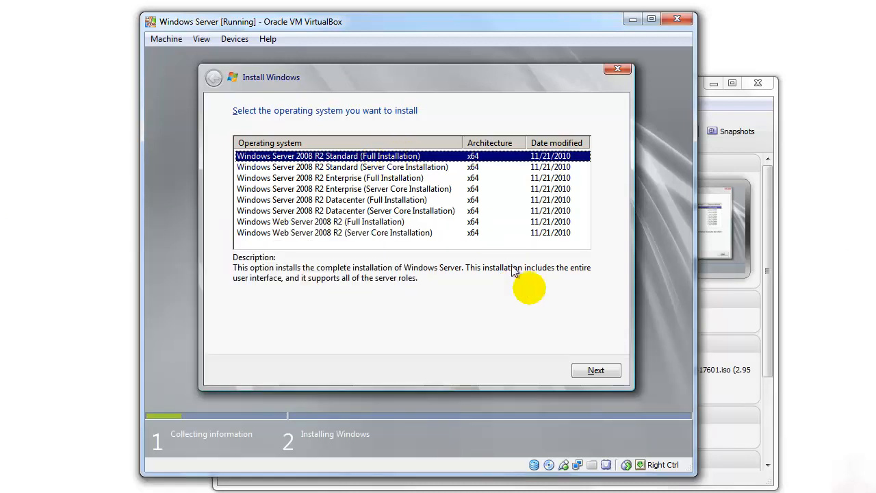
pyautogui.click(590, 368)
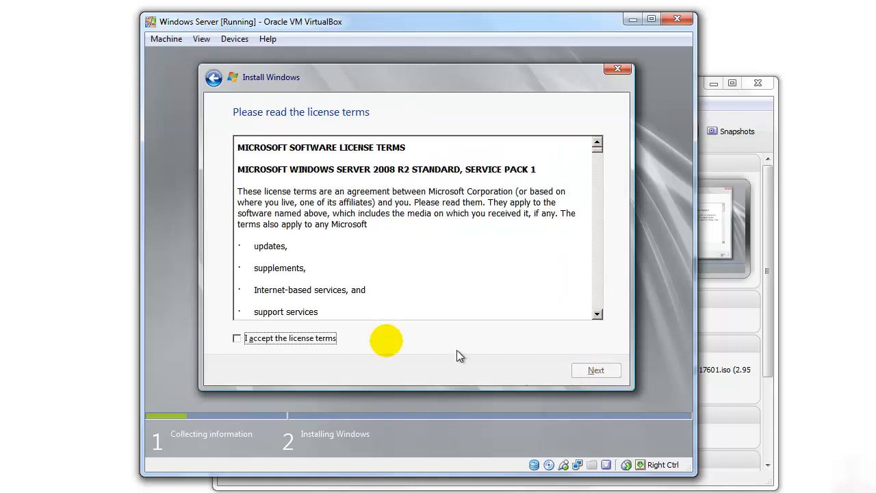
pyautogui.click(237, 338)
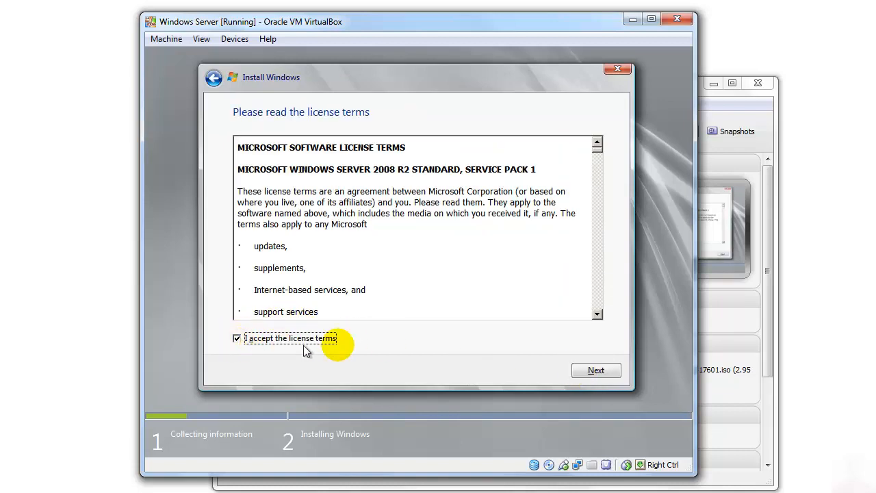
pyautogui.click(589, 371)
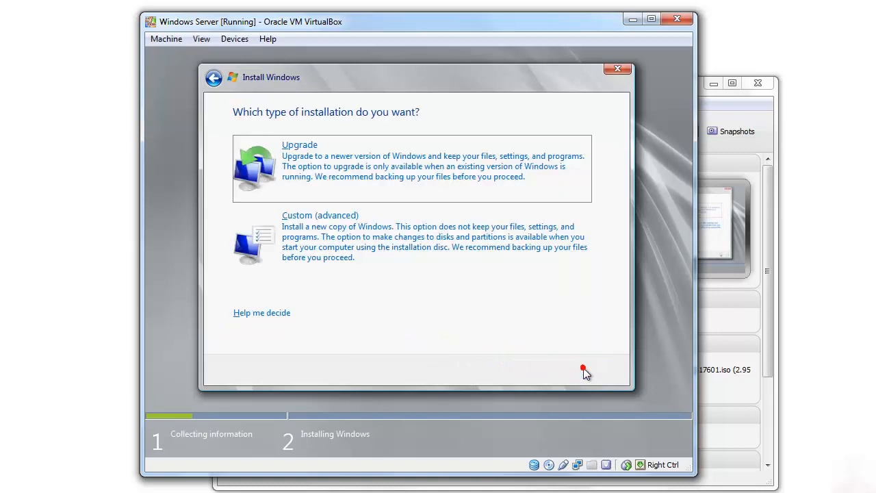
# - Start a Custom (advanced) installation onto Disk 0 Unallocated Space
pyautogui.click(358, 234)
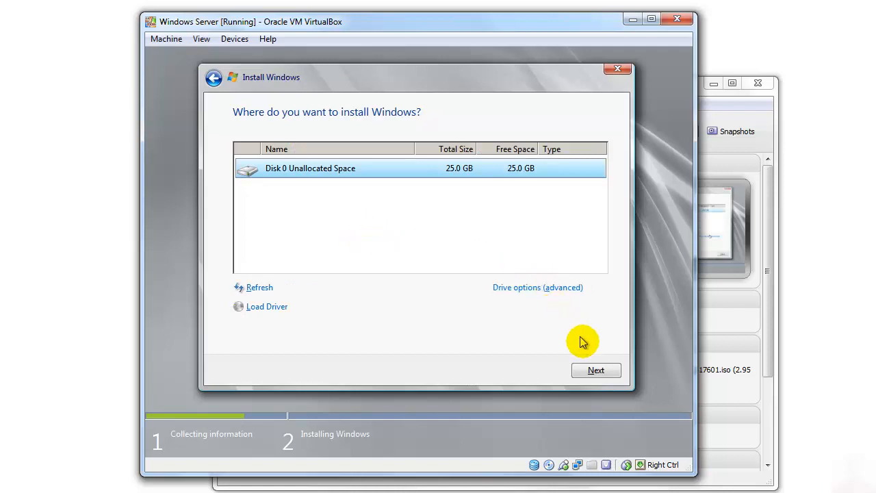
pyautogui.click(514, 172)
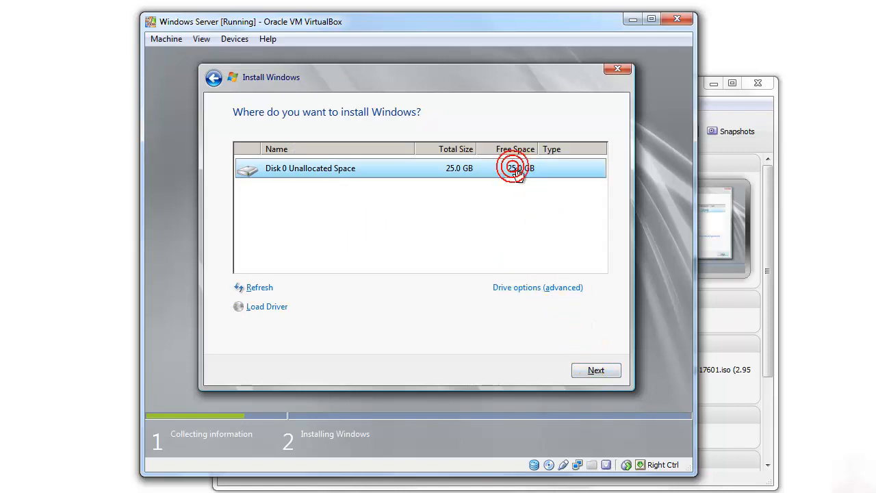
pyautogui.click(595, 372)
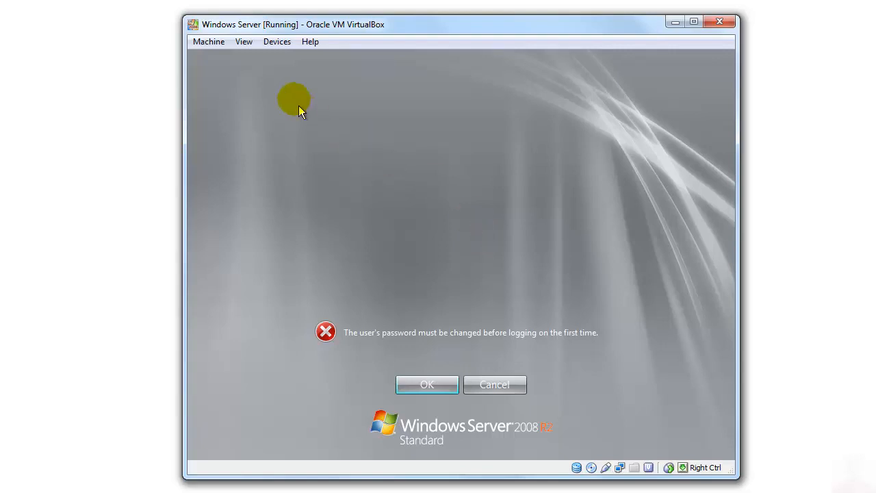
# - Detach the Windows Server 2008 R2 installation ISO from the running machine's virtual CD/DVD drive
pyautogui.click(275, 42)
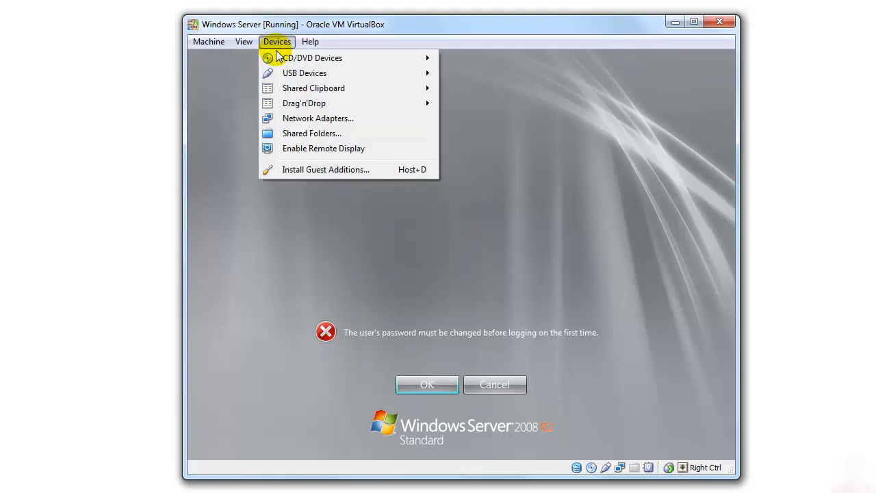
pyautogui.moveTo(279, 58)
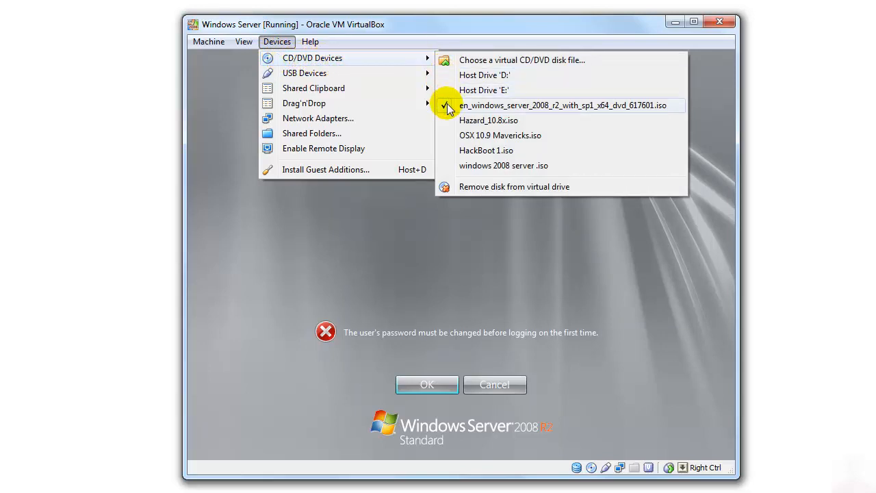
pyautogui.click(467, 109)
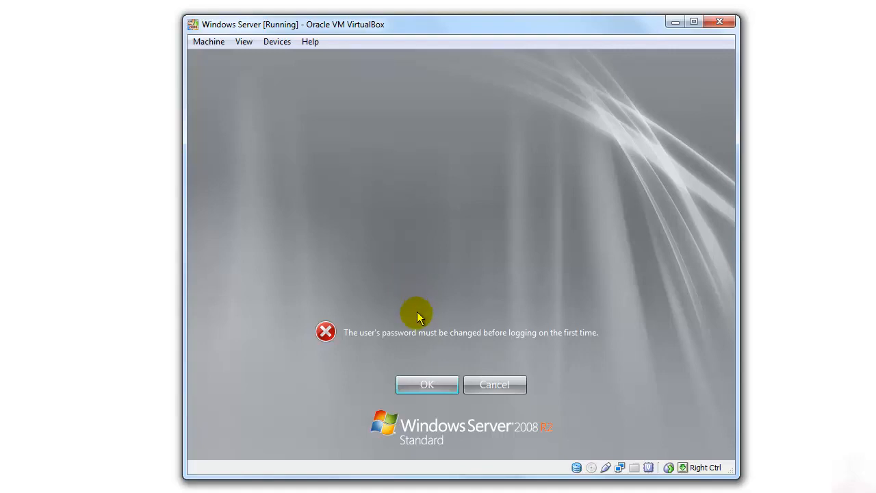
# - Set and confirm a new password for the Administrator account, and complete the first logon to the server
pyautogui.click(427, 384)
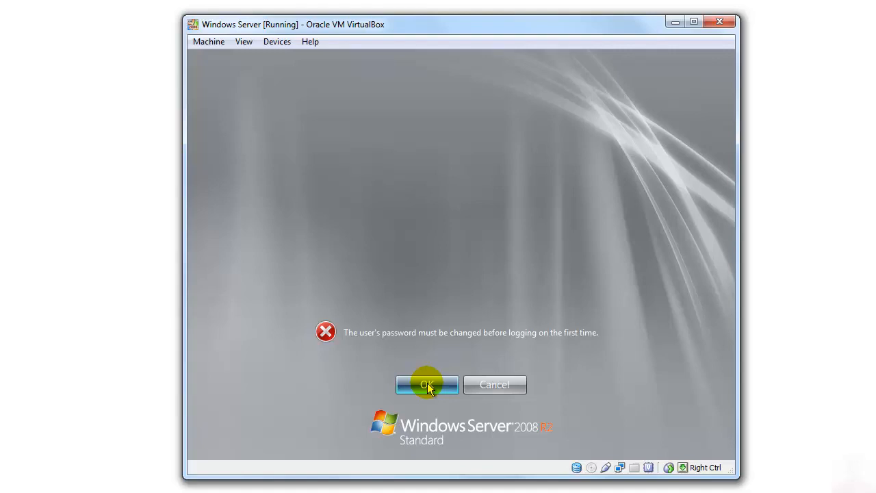
pyautogui.click(427, 385)
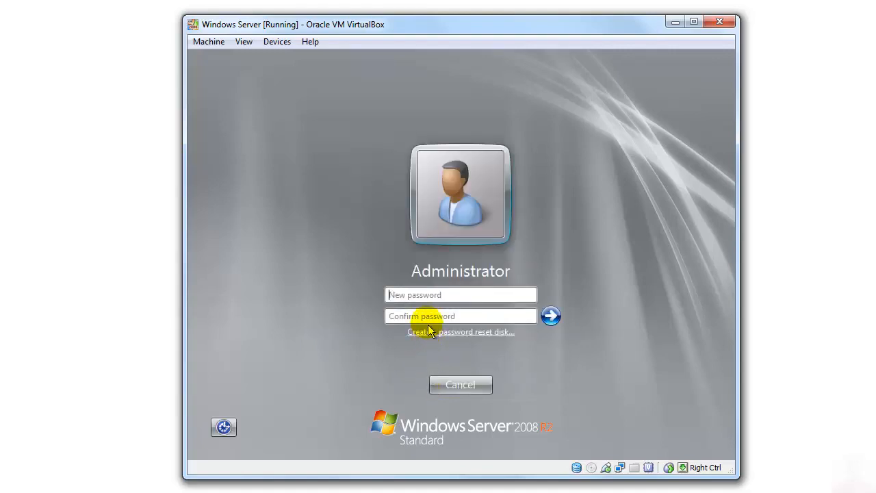
pyautogui.click(421, 296)
pyautogui.write('••')
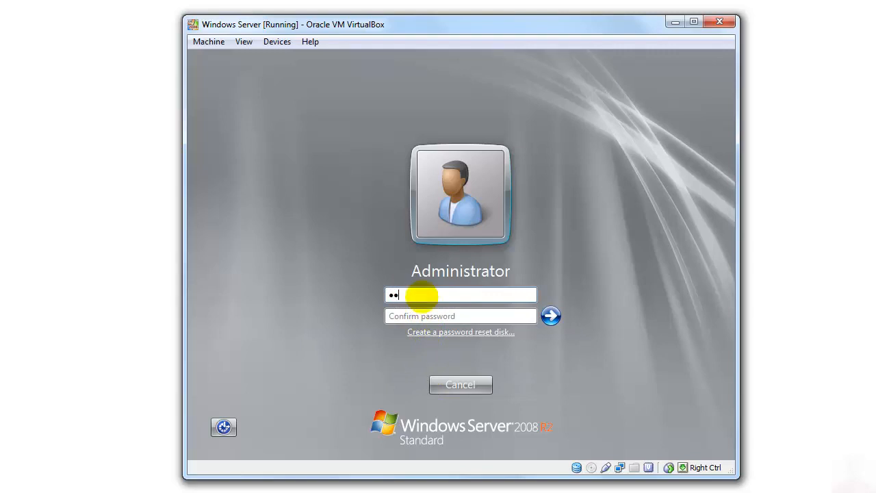
pyautogui.press('Tab')
pyautogui.write('•••••••')
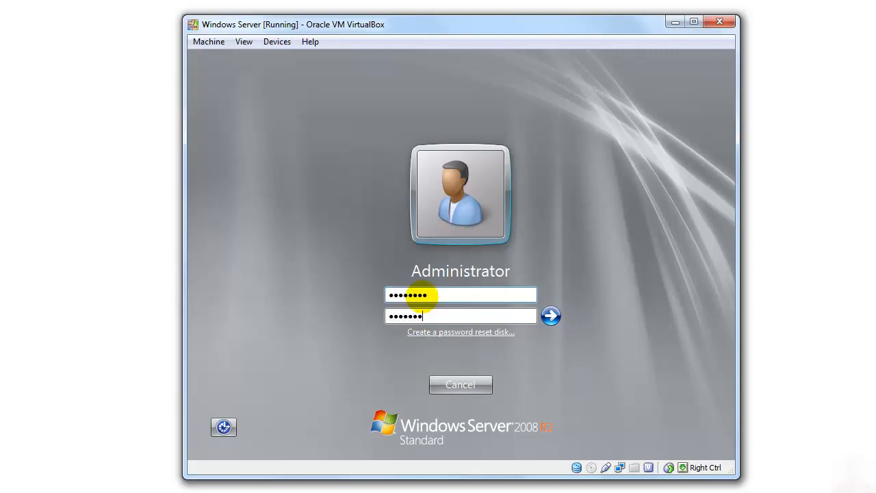
pyautogui.press('Return')
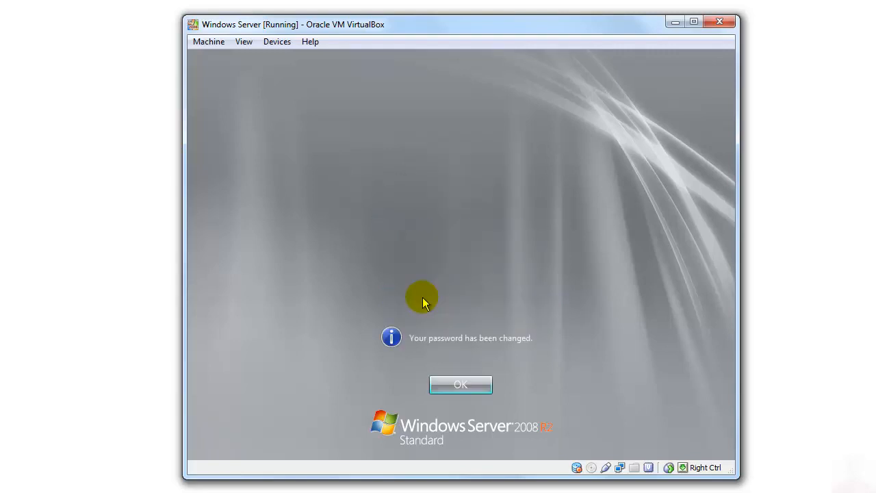
pyautogui.click(452, 384)
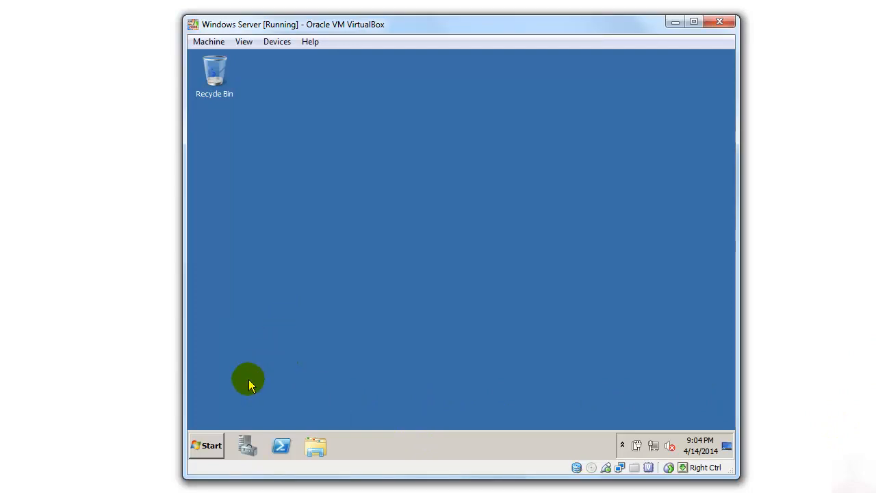
# - Review the Initial Configuration Tasks, stop that window from showing at logon, and close it
pyautogui.click(247, 446)
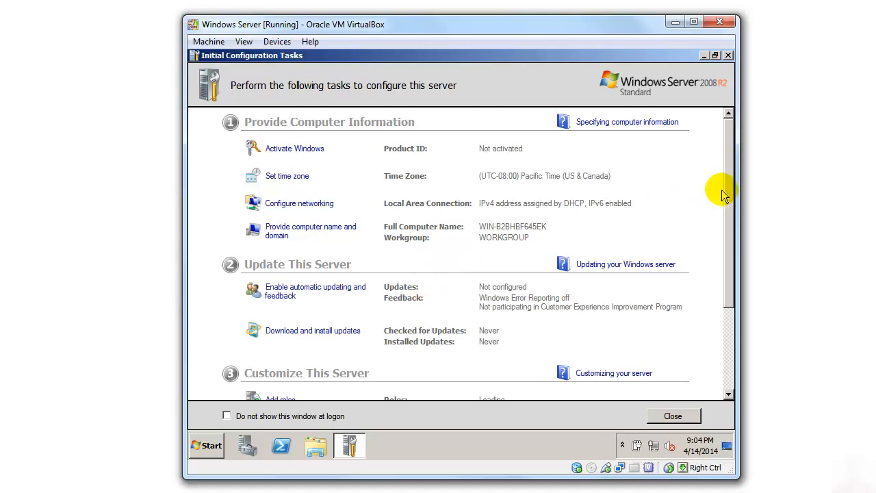
pyautogui.moveTo(728, 191); pyautogui.dragTo(727, 277)
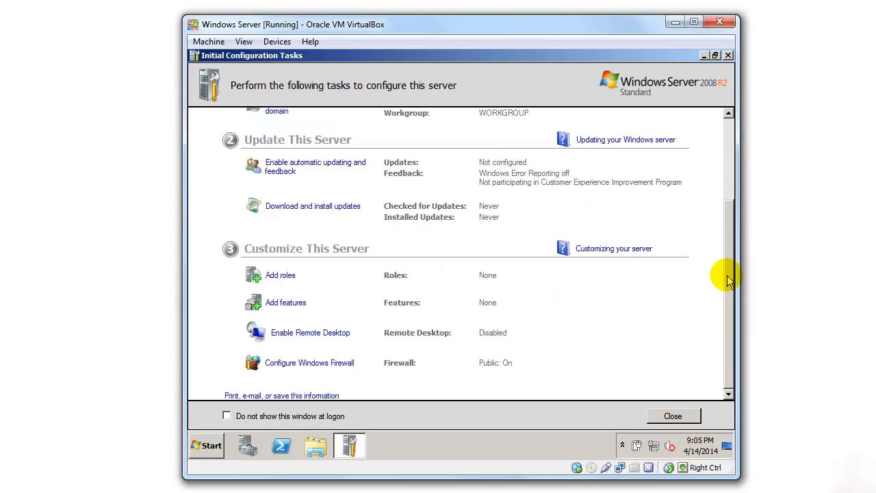
pyautogui.click(226, 416)
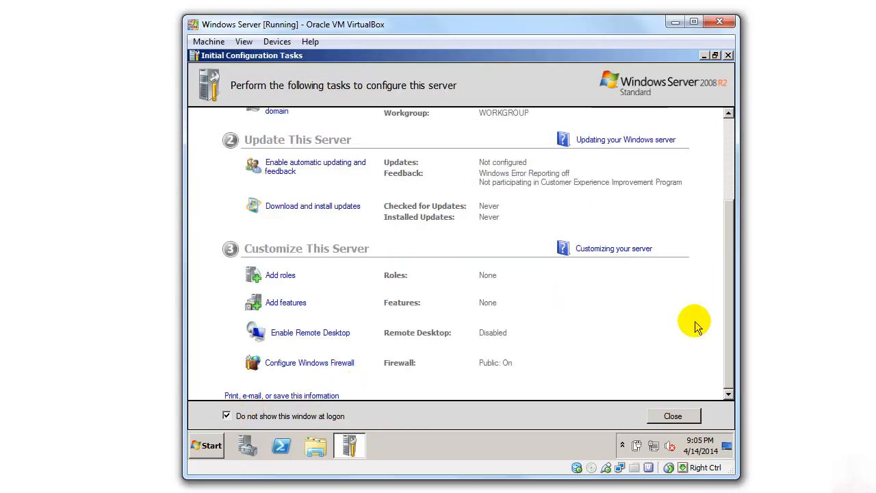
pyautogui.moveTo(726, 317); pyautogui.dragTo(730, 225)
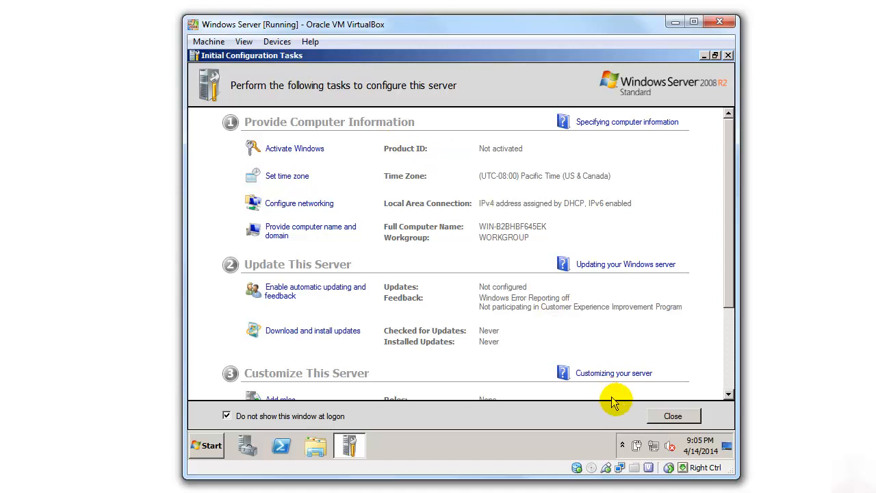
pyautogui.click(673, 417)
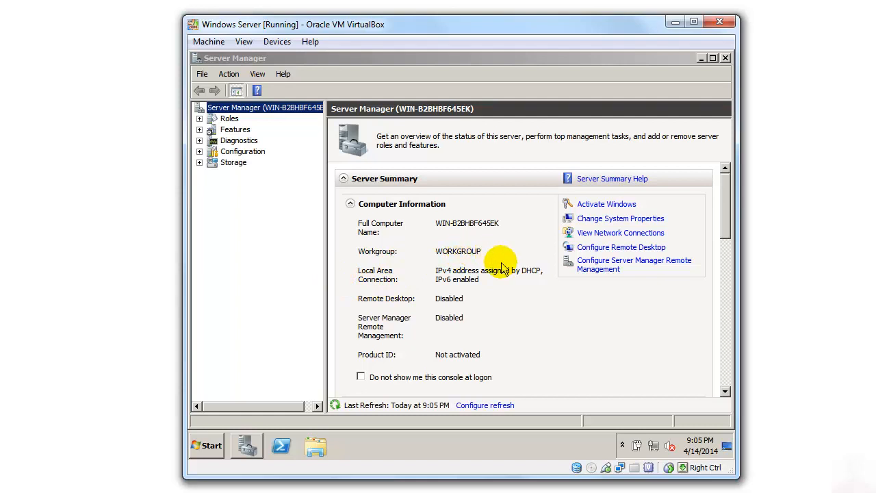
# - Check Roles in Server Manager, stop the console from showing at logon, and close it
pyautogui.click(204, 114)
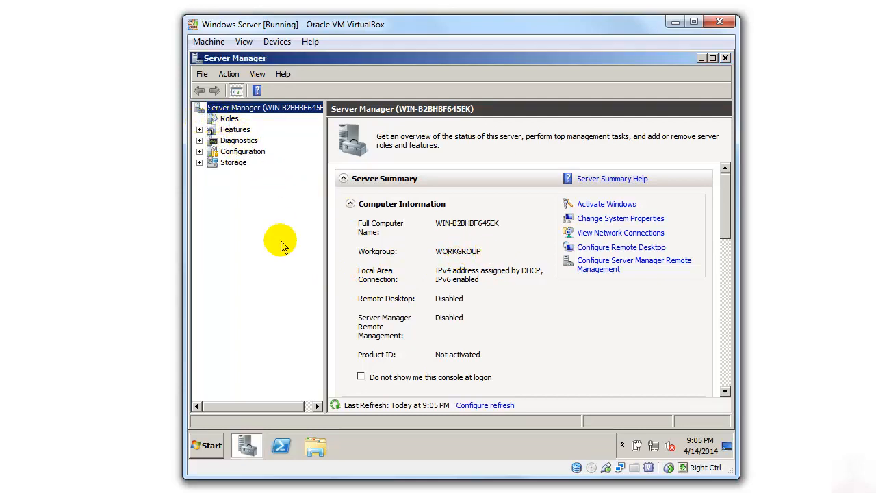
pyautogui.click(361, 377)
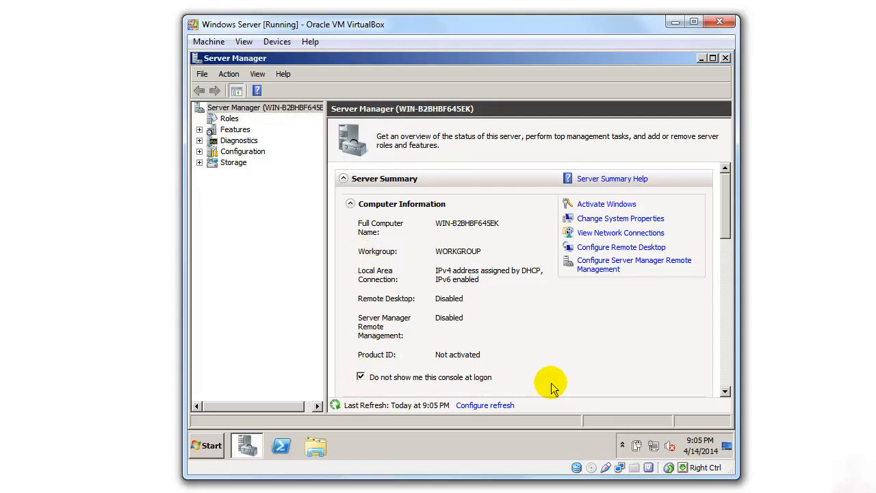
pyautogui.click(725, 58)
pyautogui.click(455, 234)
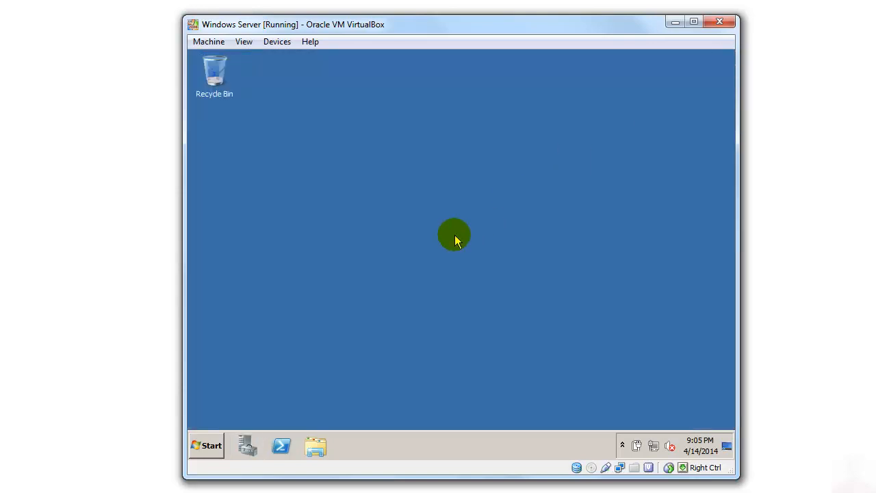